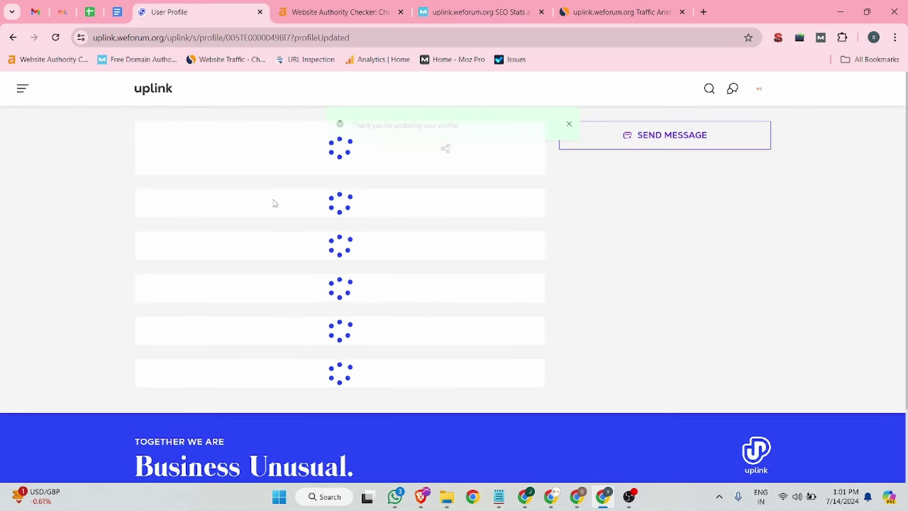
Step: Add the phone number to the profile's Contact section and save the update
scroll(351, 294, "down", 6)
scroll(346, 286, "down", 5)
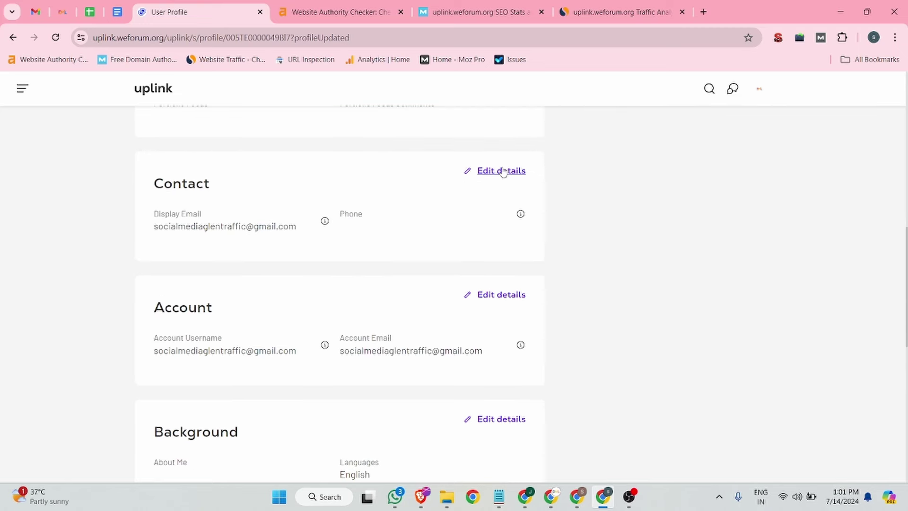
left_click(483, 172)
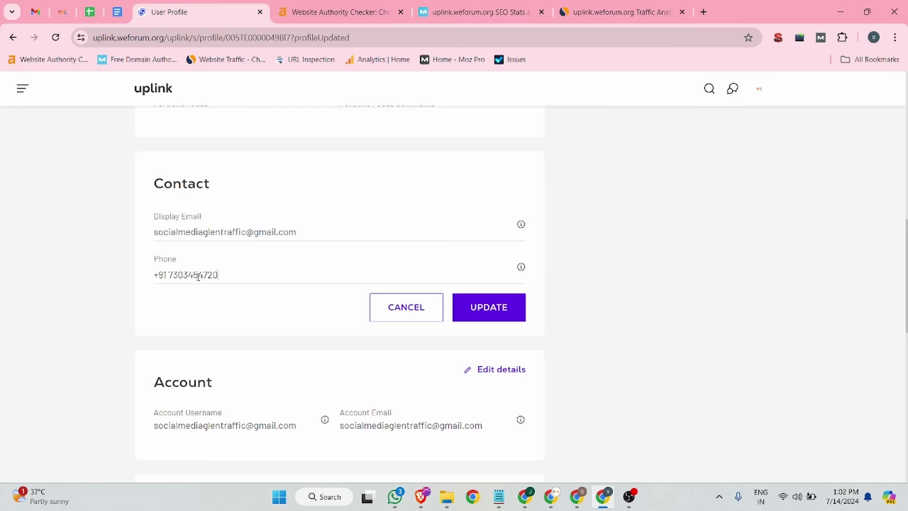
left_click(506, 309)
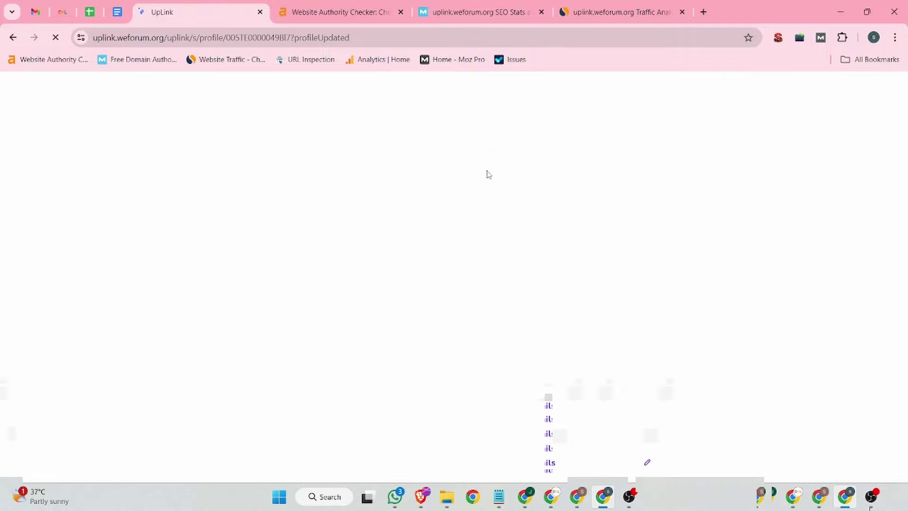
Step: Copy the contact e-mail address from the Contact Us page of the DML Training website
left_click(63, 5)
scroll(520, 255, "down", 10)
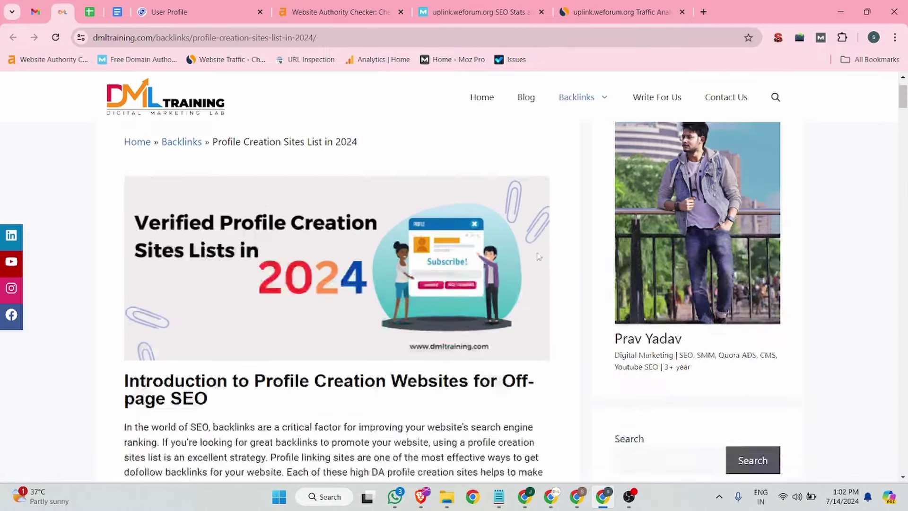
scroll(204, 340, "down", 20)
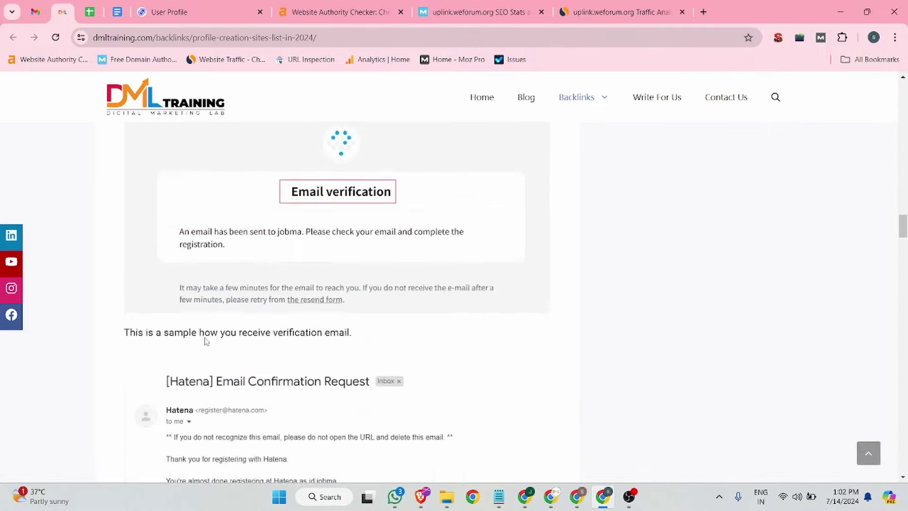
scroll(304, 376, "down", 20)
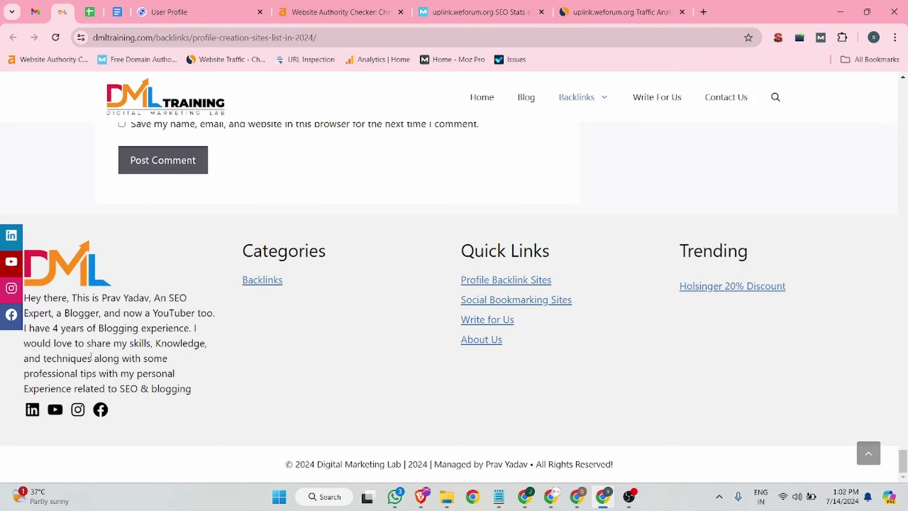
scroll(610, 303, "up", 5)
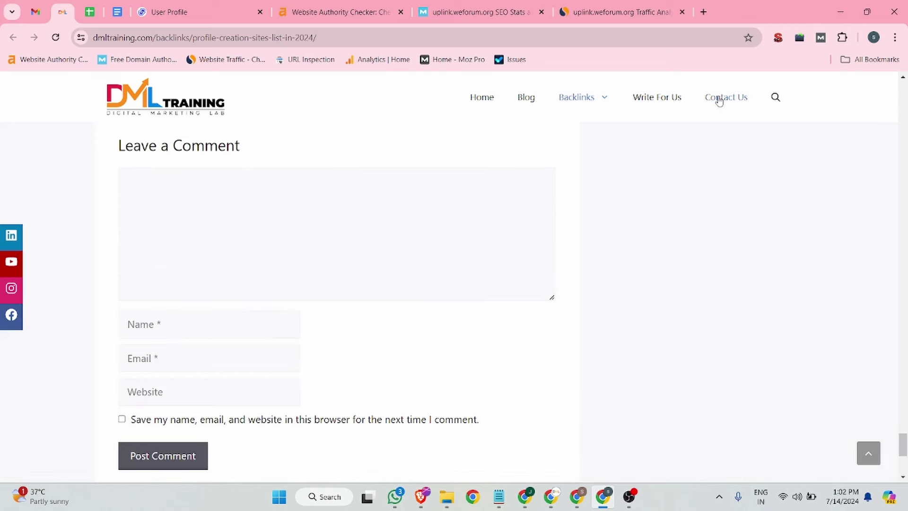
left_click(720, 97)
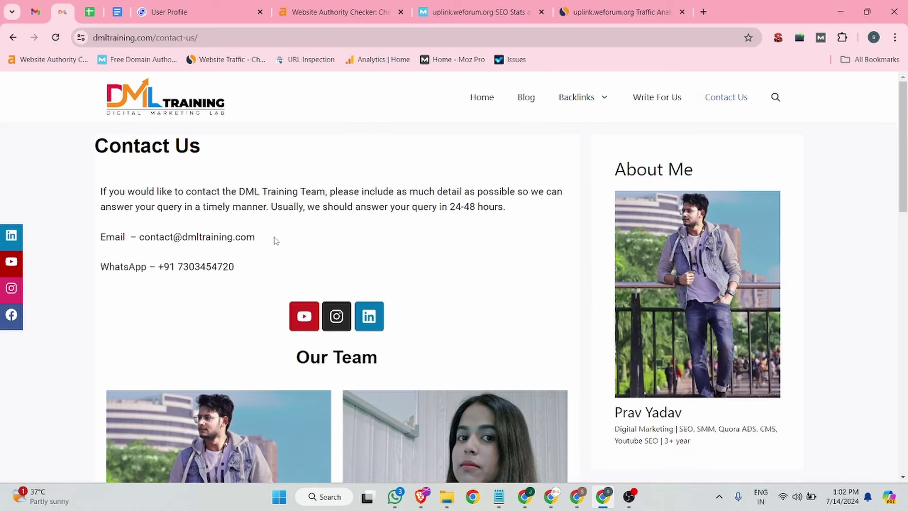
left_click_drag(276, 242, 142, 242)
key("ctrl+c")
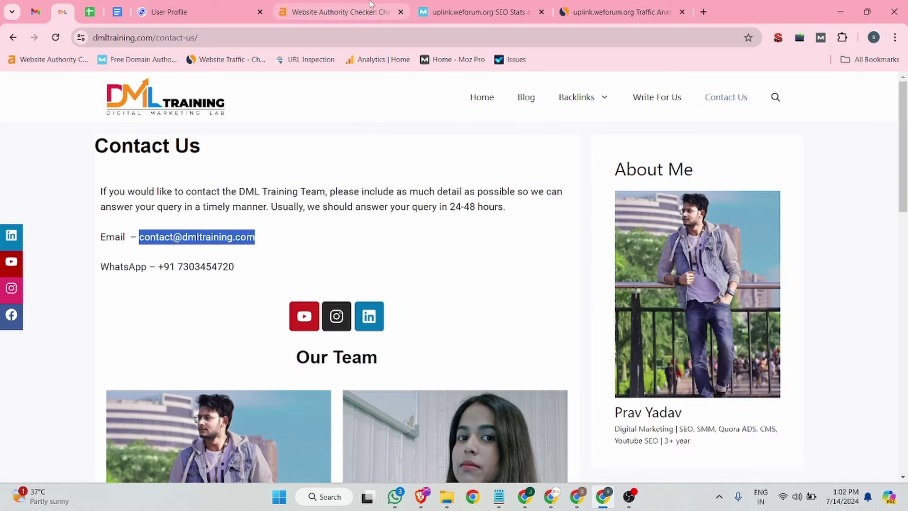
Step: Replace the display e-mail in the UpLink profile's Contact section with the copied address and save the update
left_click(198, 12)
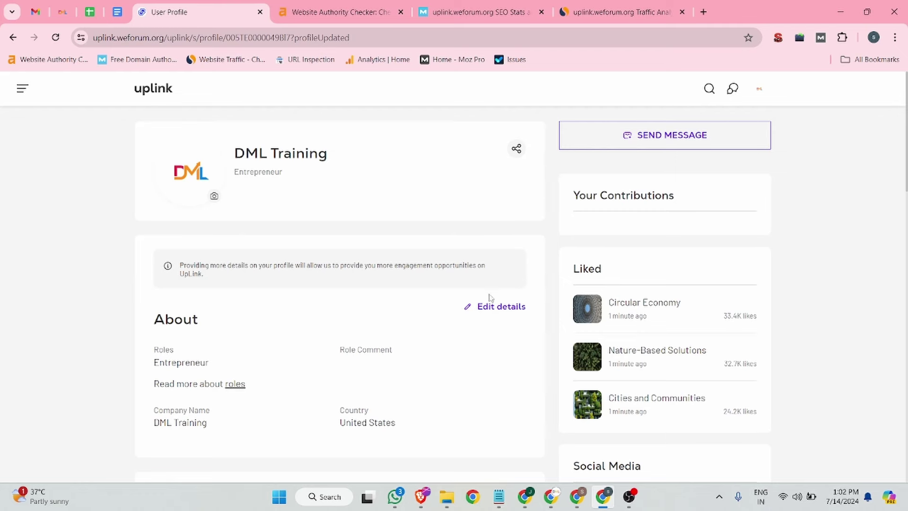
scroll(477, 315, "down", 10)
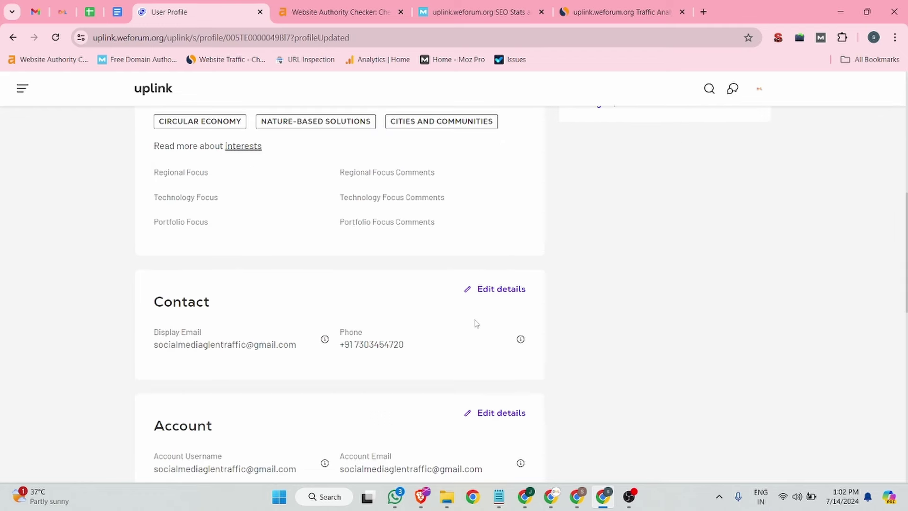
left_click(488, 288)
left_click_drag(297, 350, 116, 357)
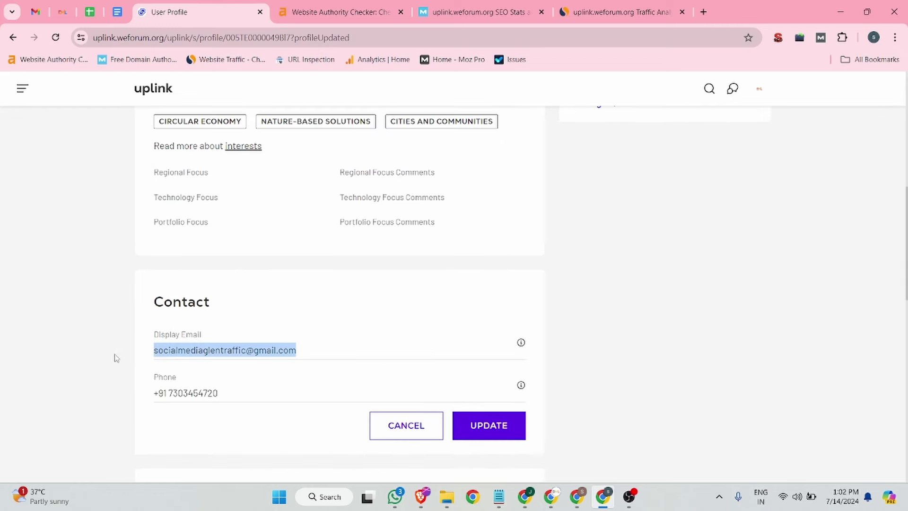
key("ctrl+v")
left_click(490, 422)
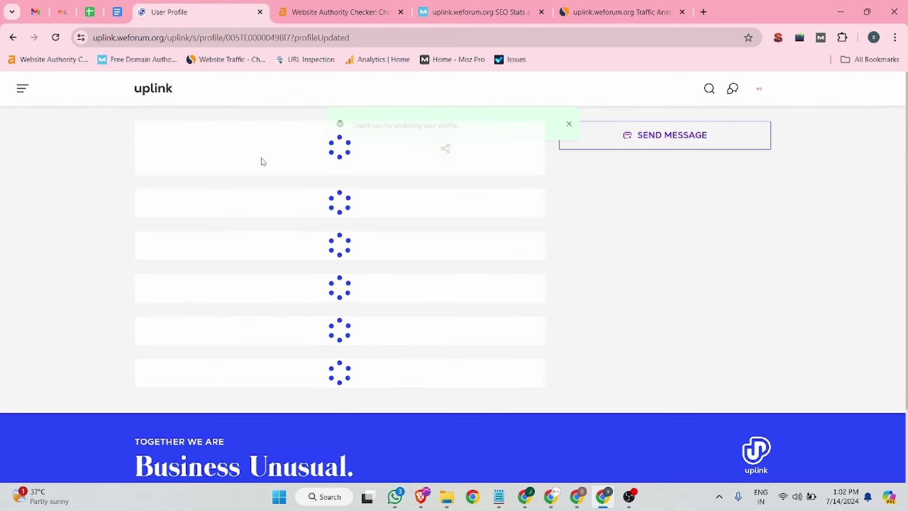
Step: Fill in About Me in the profile's Background section with the DML Training description paragraph copied from the Backlink Google Doc
scroll(279, 290, "down", 10)
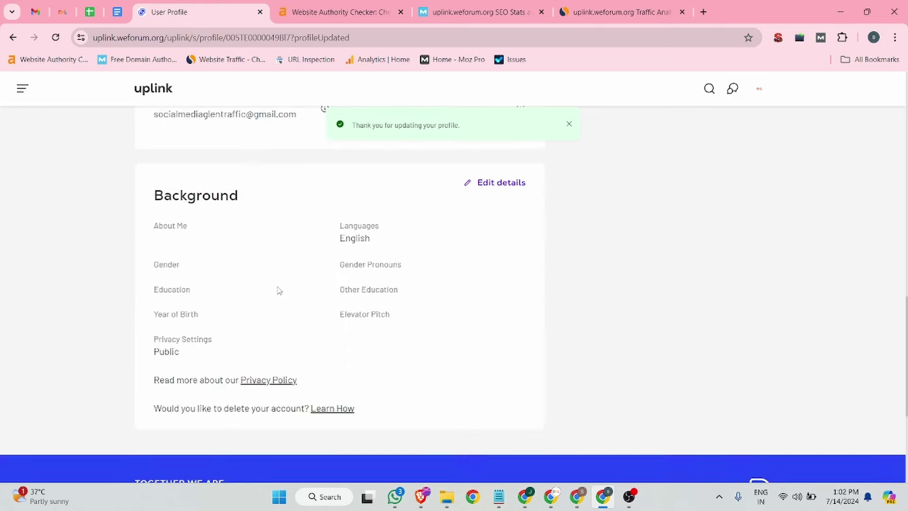
scroll(279, 290, "up", 6)
scroll(280, 292, "down", 3)
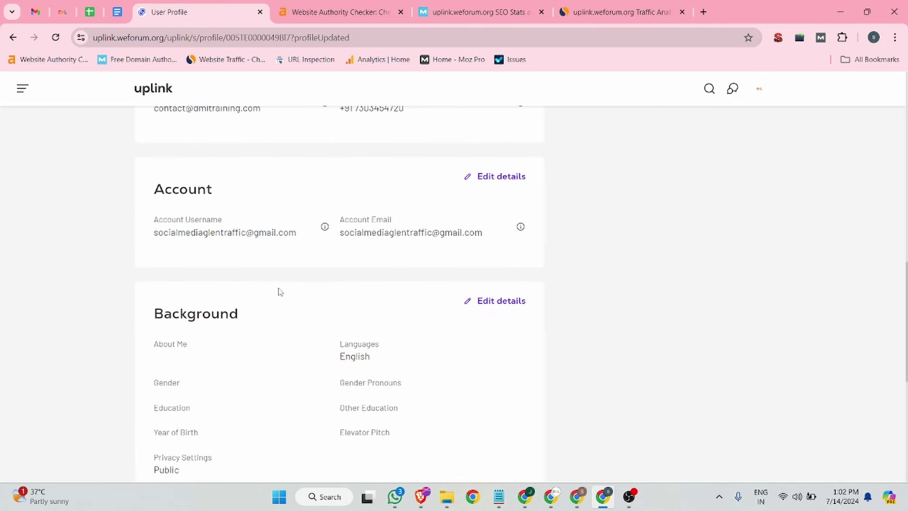
scroll(279, 291, "down", 3)
left_click(470, 183)
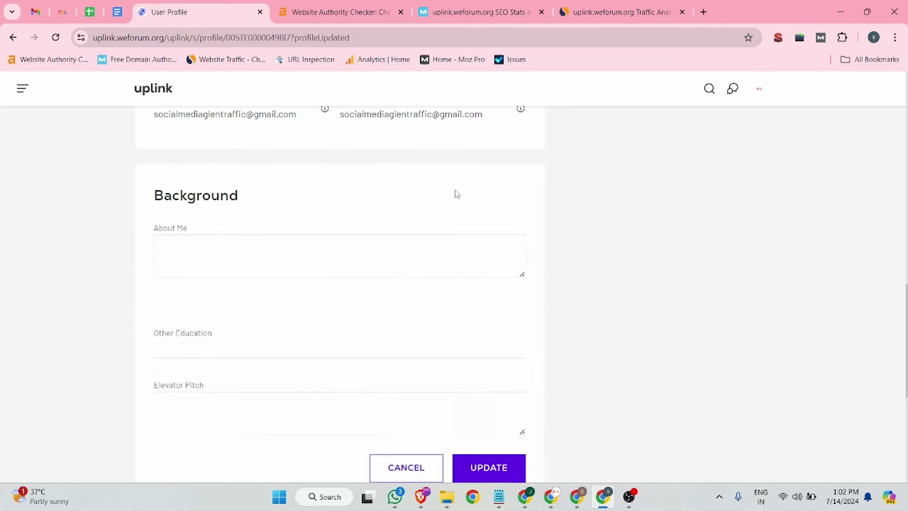
left_click(118, 13)
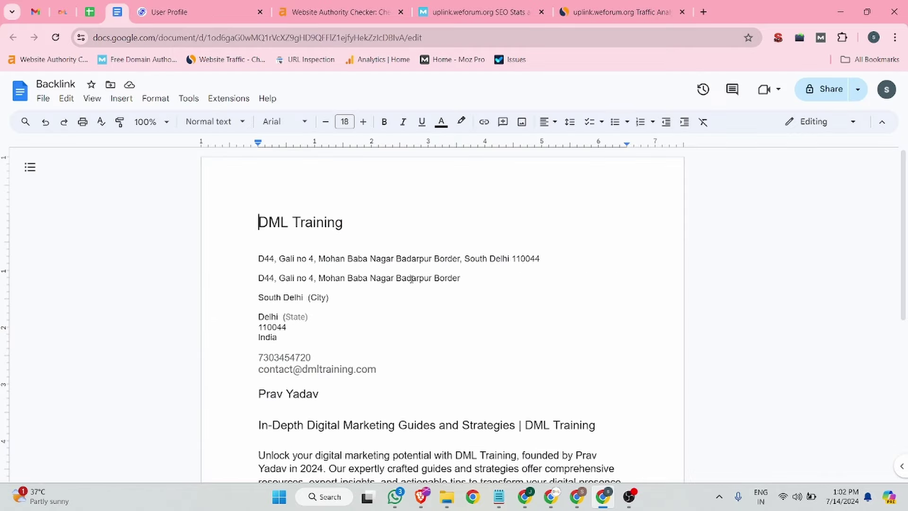
scroll(511, 417, "down", 3)
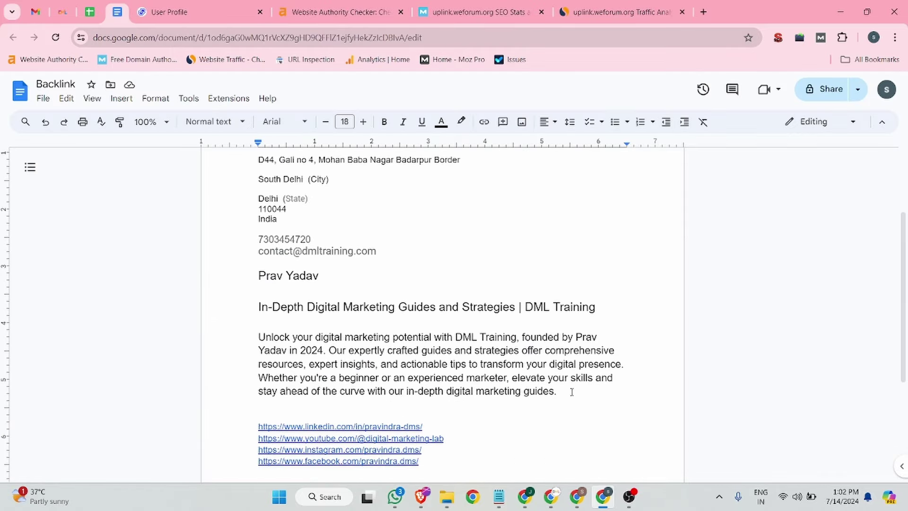
left_click_drag(572, 392, 258, 333)
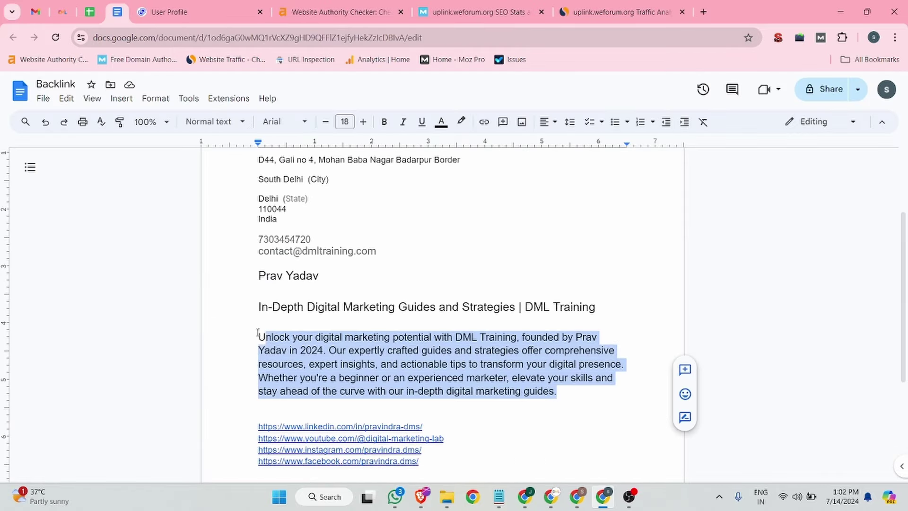
left_click(197, 6)
key("ctrl+v")
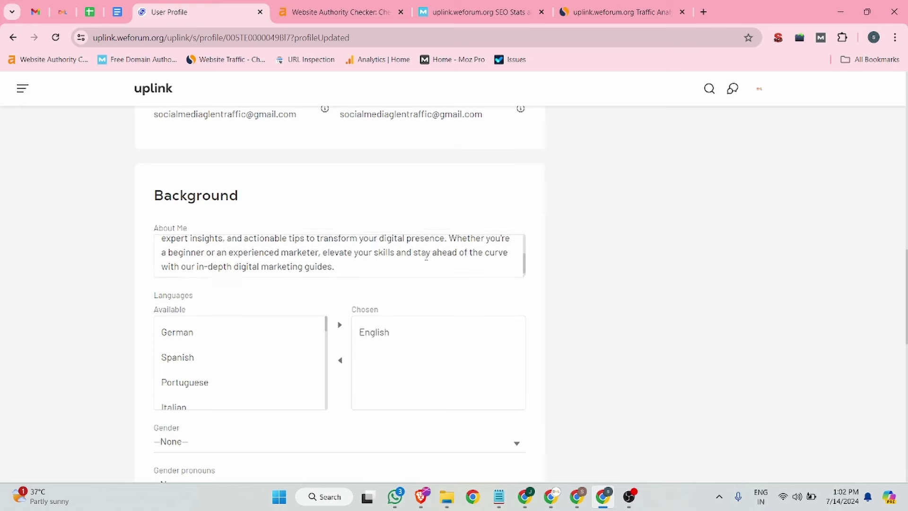
scroll(290, 296, "down", 4)
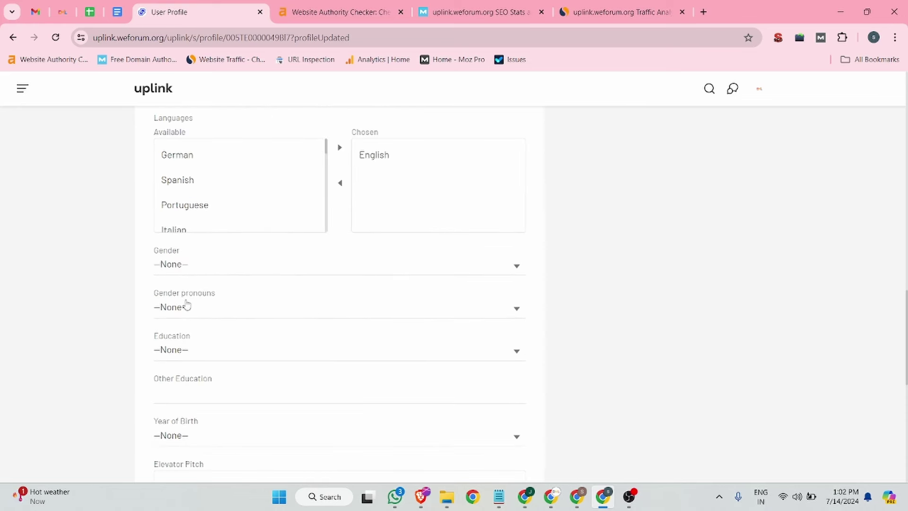
scroll(215, 350, "down", 3)
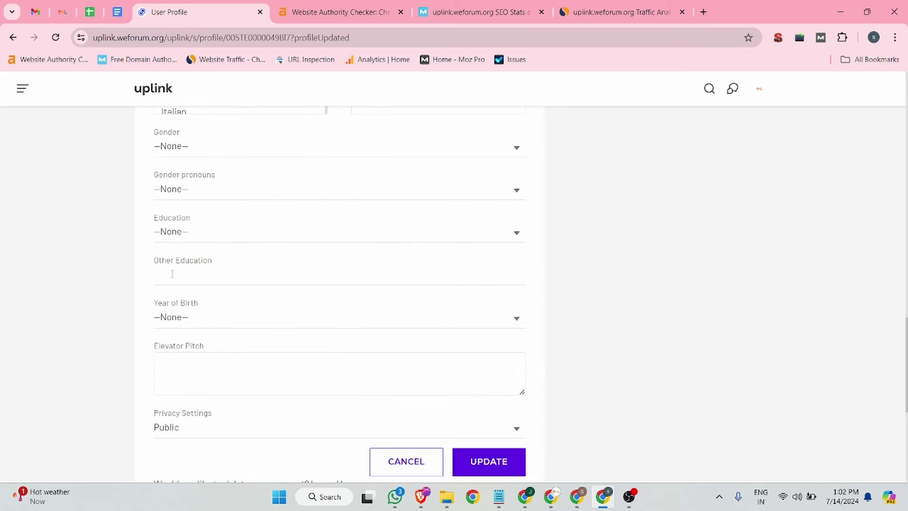
scroll(263, 271, "down", 3)
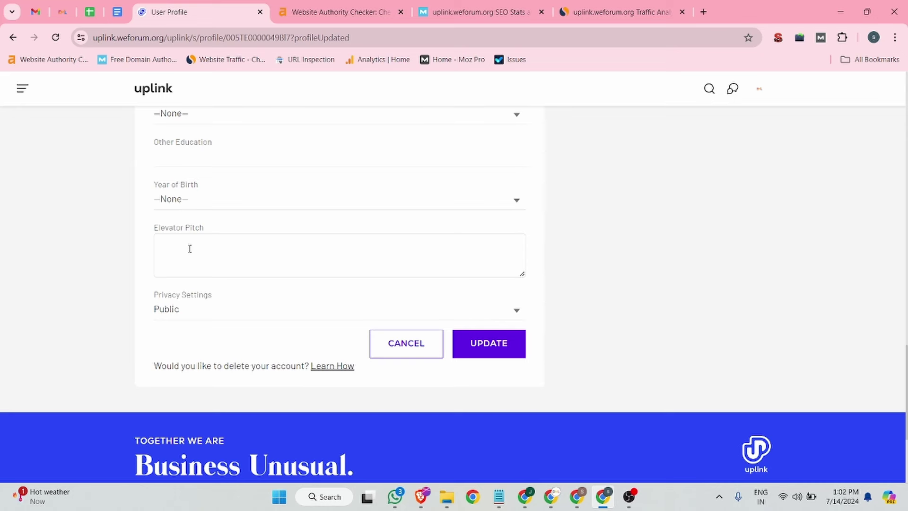
left_click(186, 199)
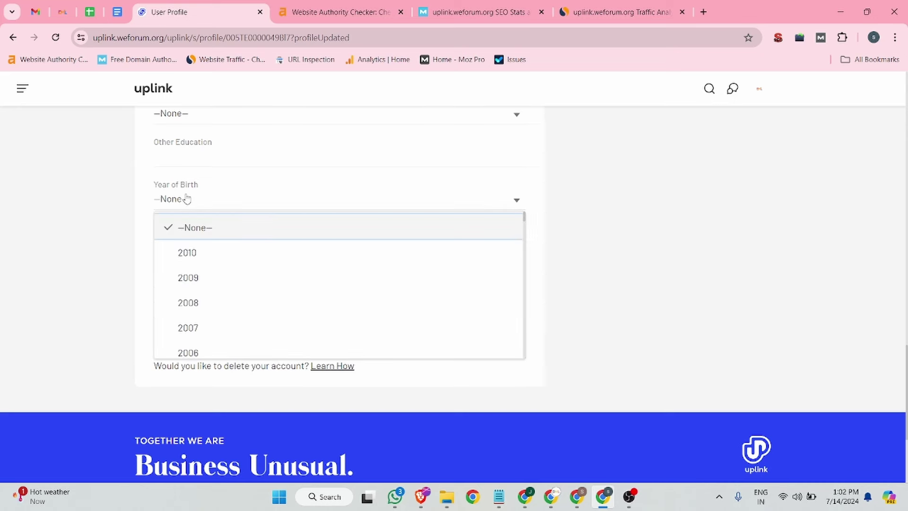
scroll(367, 274, "down", 3)
key("Escape")
Step: Save the Background section of the profile
scroll(284, 292, "down", 3)
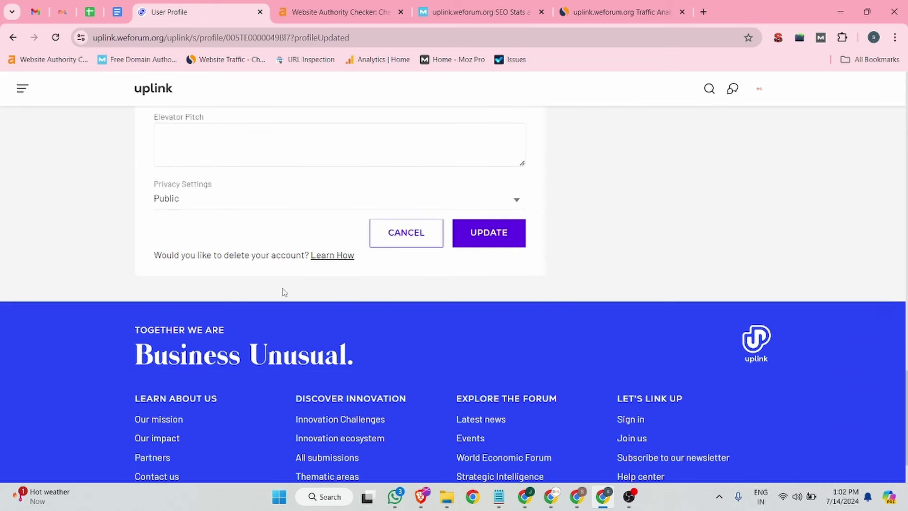
left_click(522, 237)
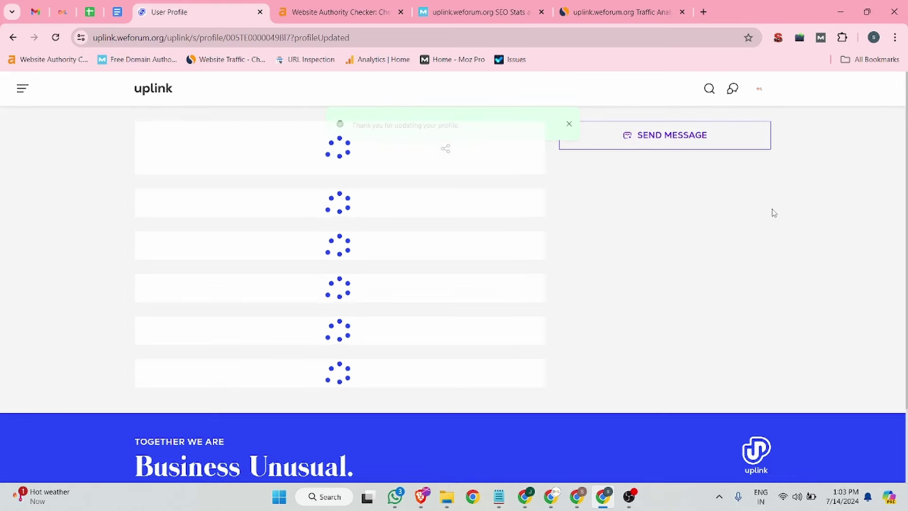
scroll(624, 224, "down", 6)
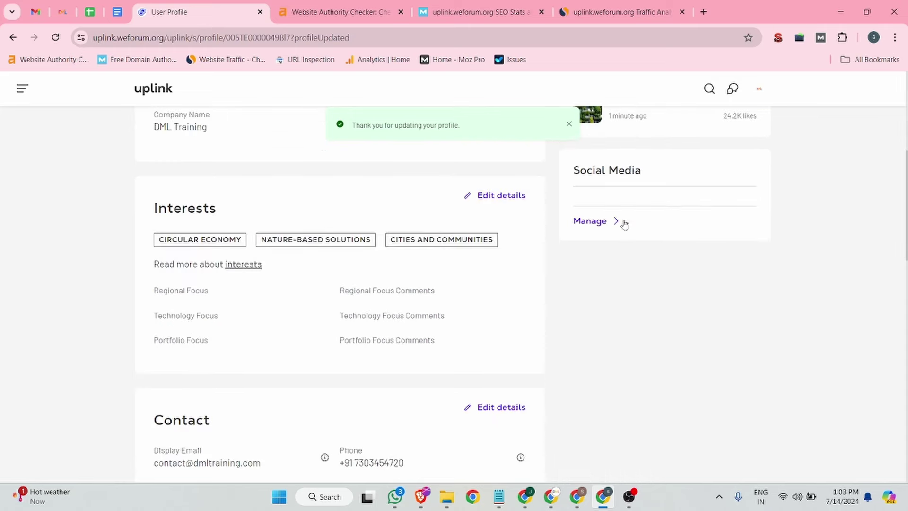
left_click(608, 221)
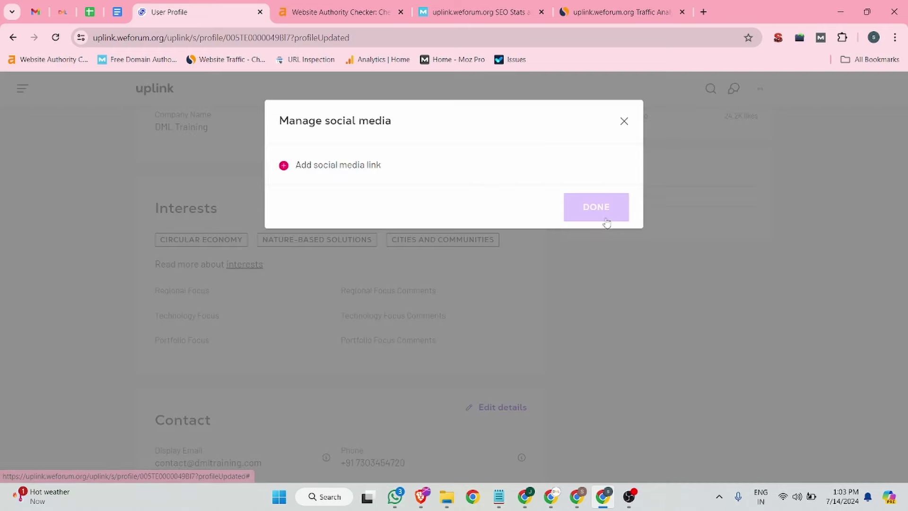
left_click(625, 121)
scroll(629, 227, "up", 6)
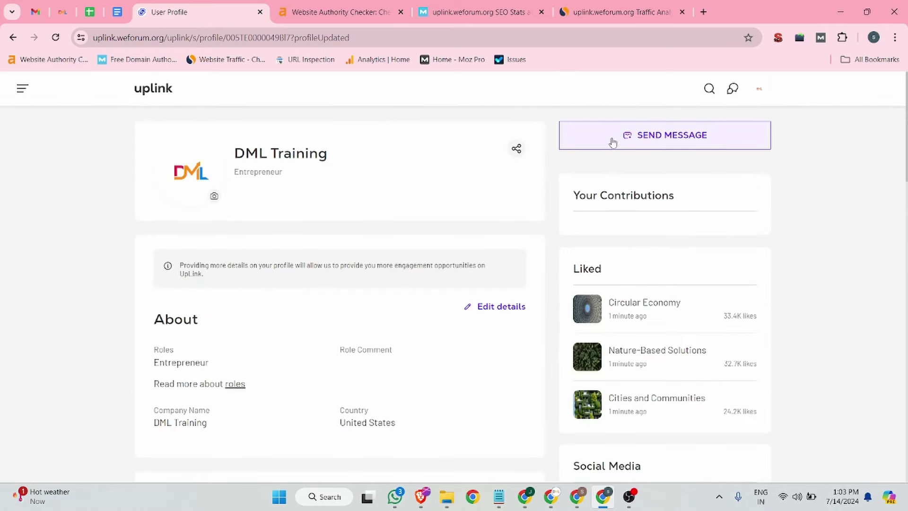
Step: Start a new social media link in the profile's Social Media section with Other as its type
scroll(620, 323, "down", 5)
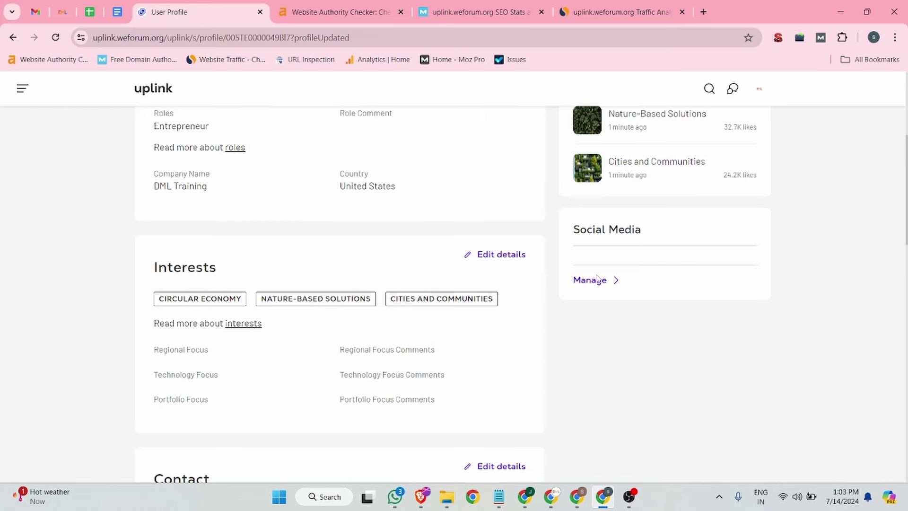
left_click(583, 283)
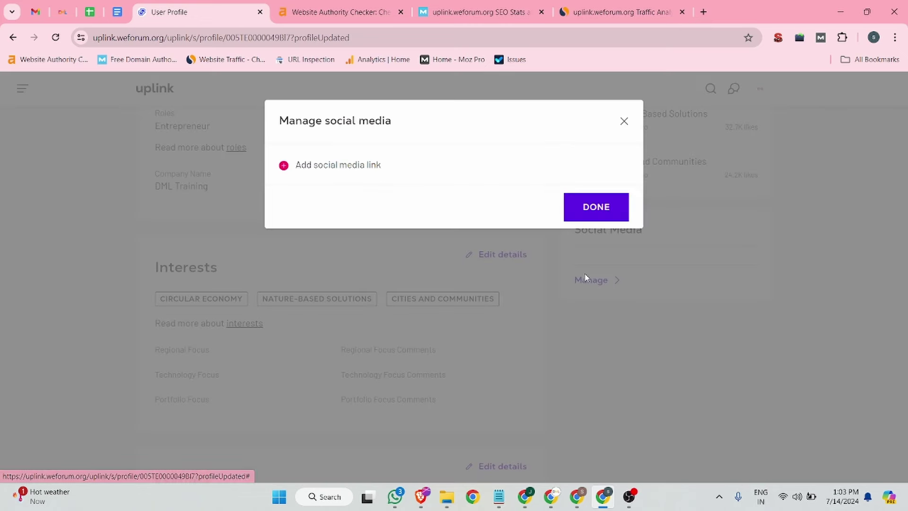
left_click(338, 173)
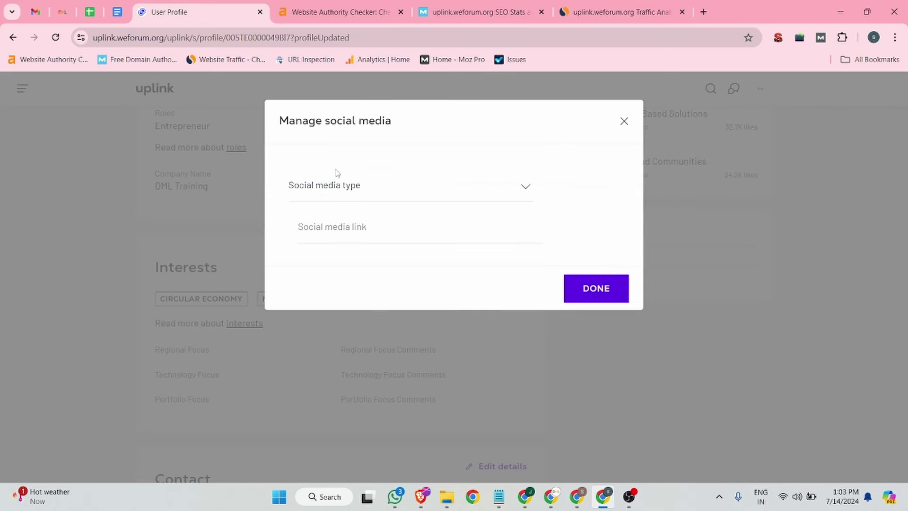
left_click(365, 186)
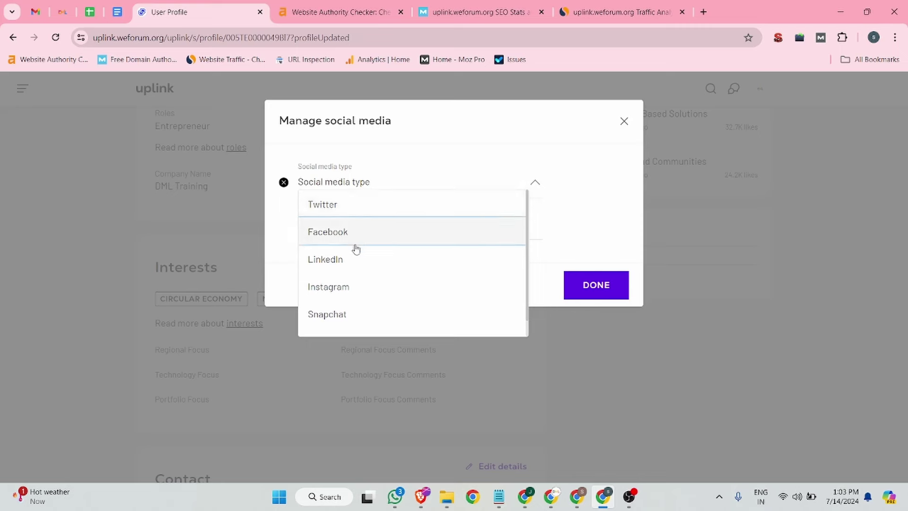
scroll(354, 296, "down", 1)
left_click(347, 320)
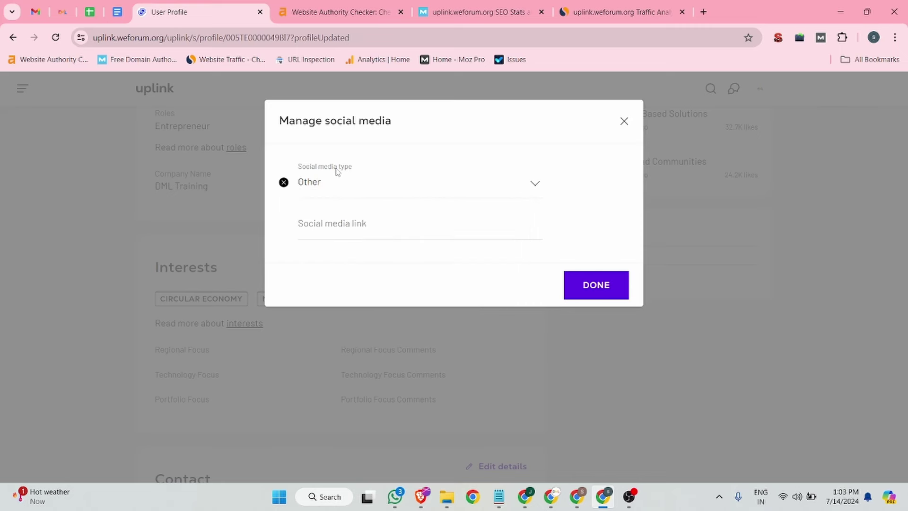
left_click(314, 224)
left_click(62, 12)
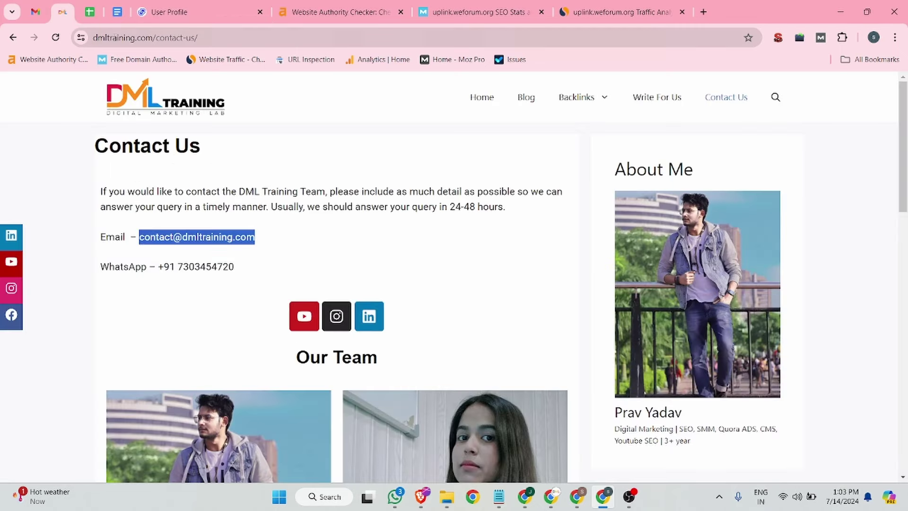
left_click(142, 37)
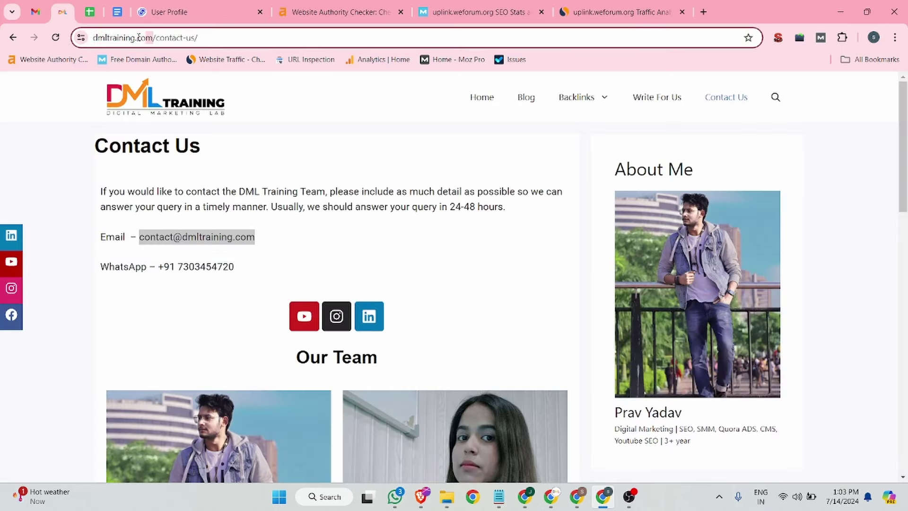
left_click(198, 12)
type("https://www.dmltraining.com/")
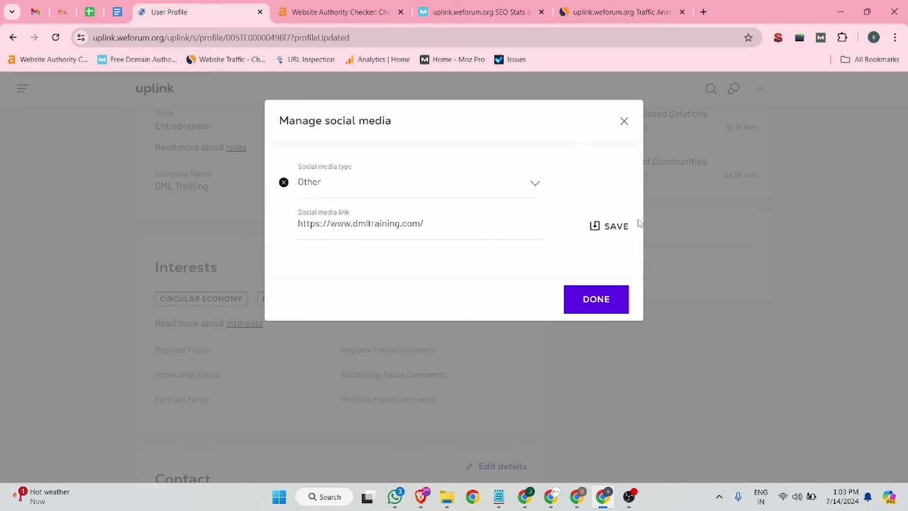
left_click(618, 227)
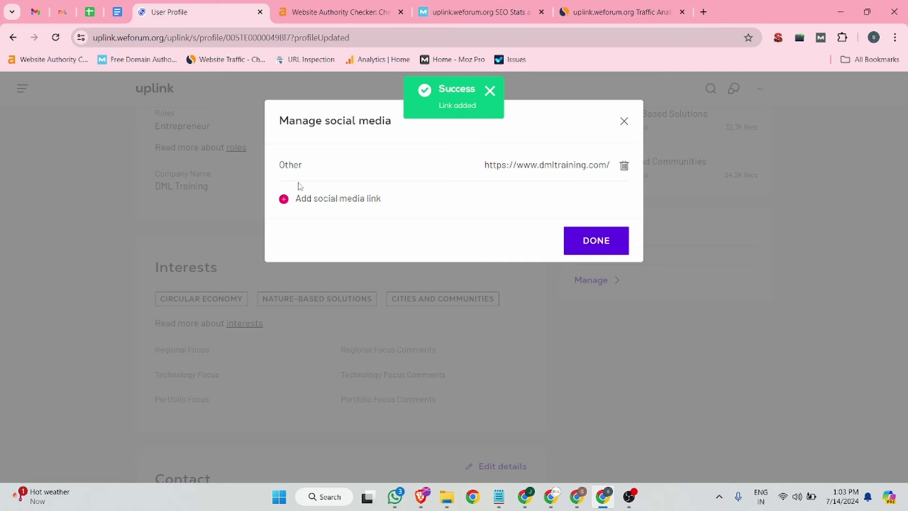
Step: Add and save an Instagram social media link using the Instagram profile URL from the Backlink Google Doc
left_click(305, 201)
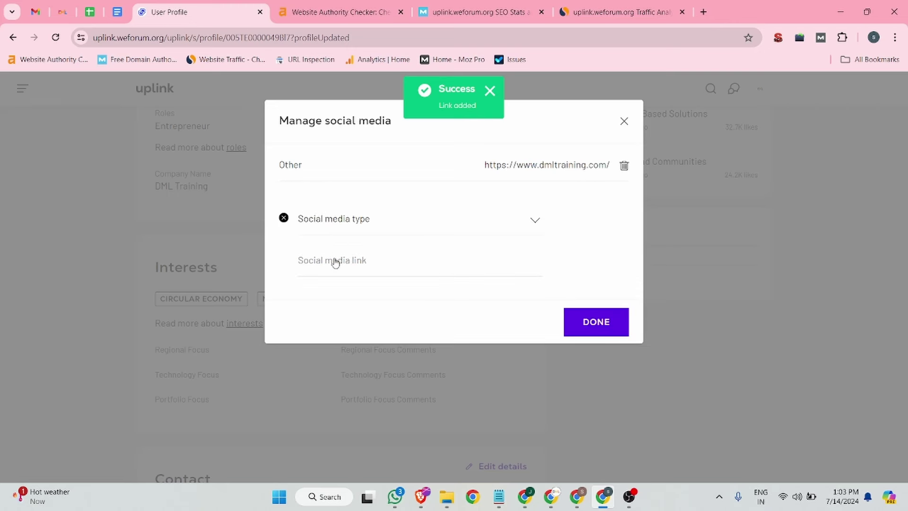
left_click(350, 224)
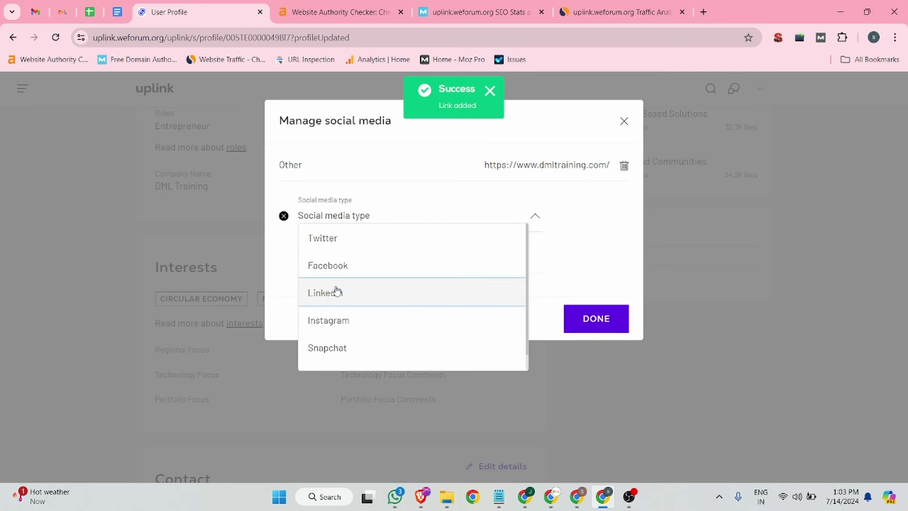
left_click(343, 326)
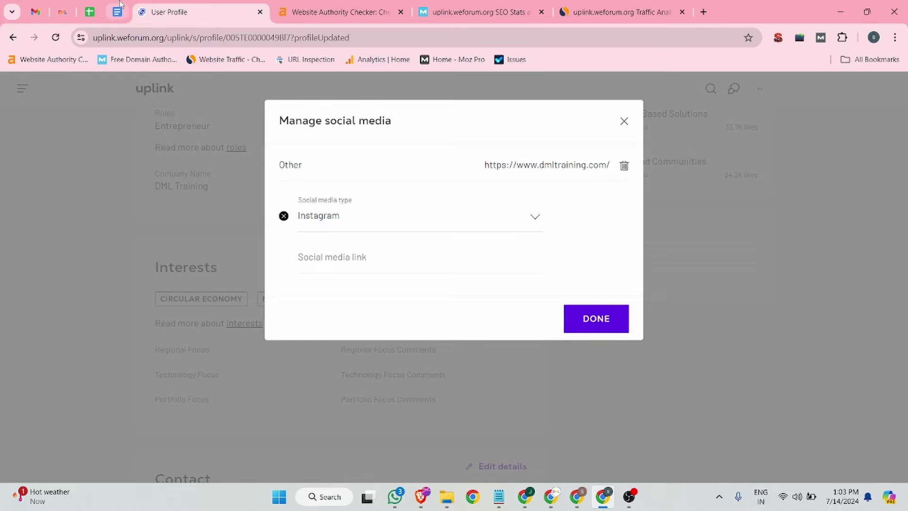
left_click(117, 12)
scroll(300, 254, "down", 3)
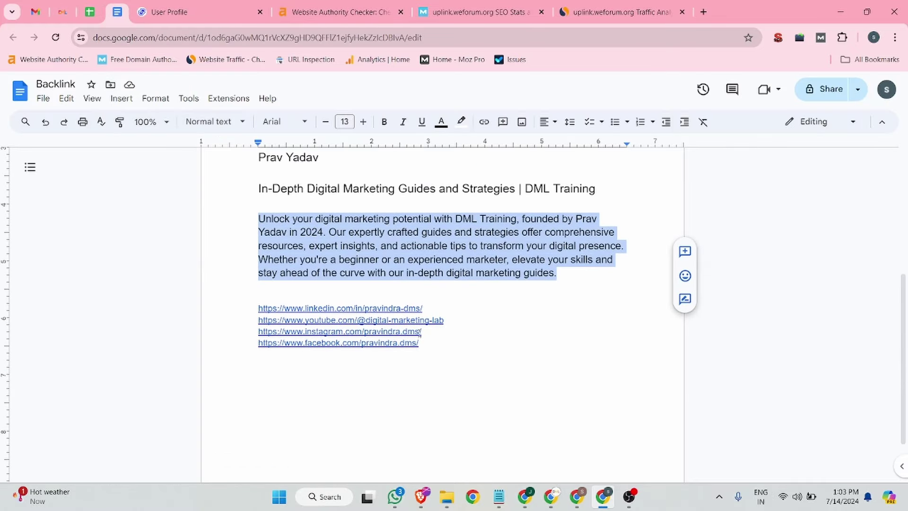
left_click(421, 332)
left_click(227, 12)
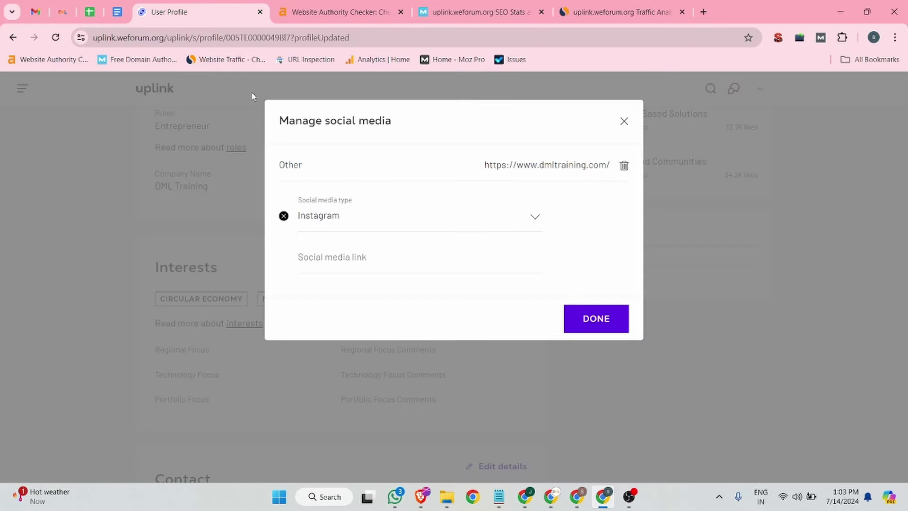
left_click(330, 259)
type("https://www.instagram.com/pravindra.dms/")
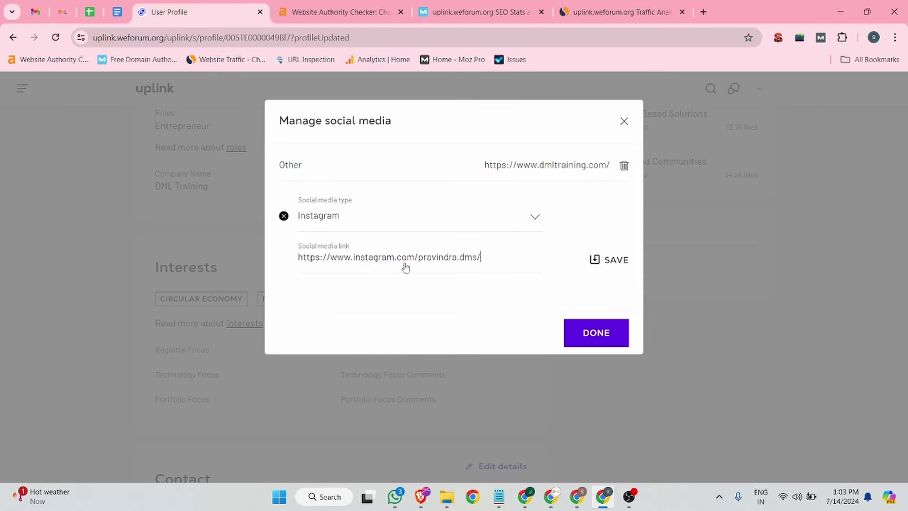
left_click(612, 263)
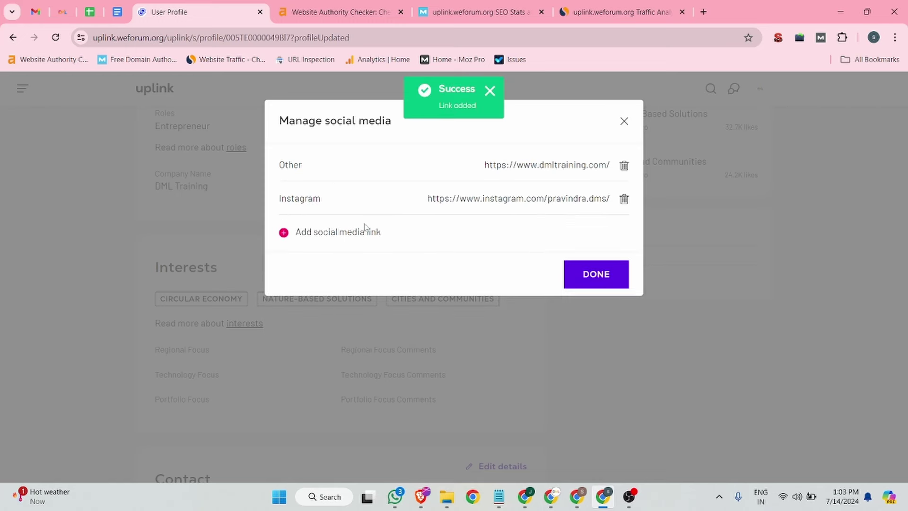
Step: Add and save a LinkedIn social media link using the LinkedIn profile URL copied from the Backlink Google Doc
left_click(117, 12)
left_click_drag(423, 308, 236, 309)
key("ctrl+c")
left_click(194, 12)
left_click(368, 232)
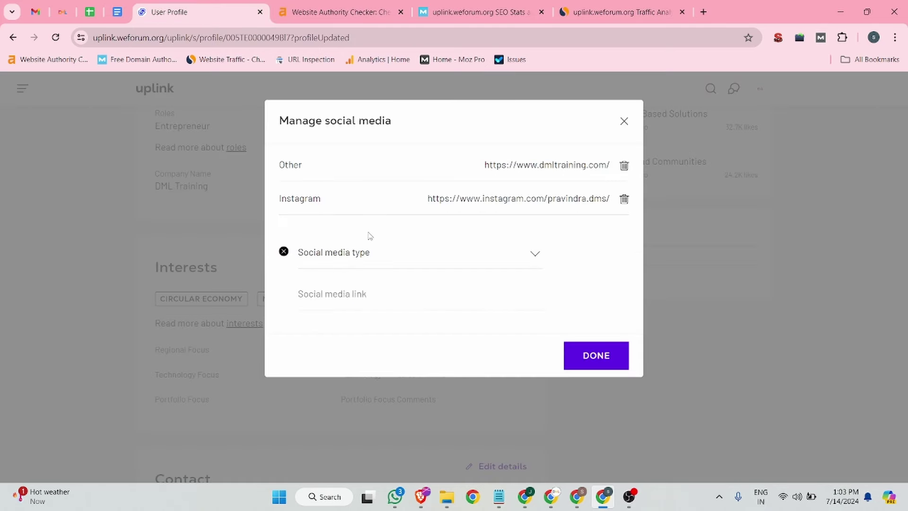
left_click(358, 258)
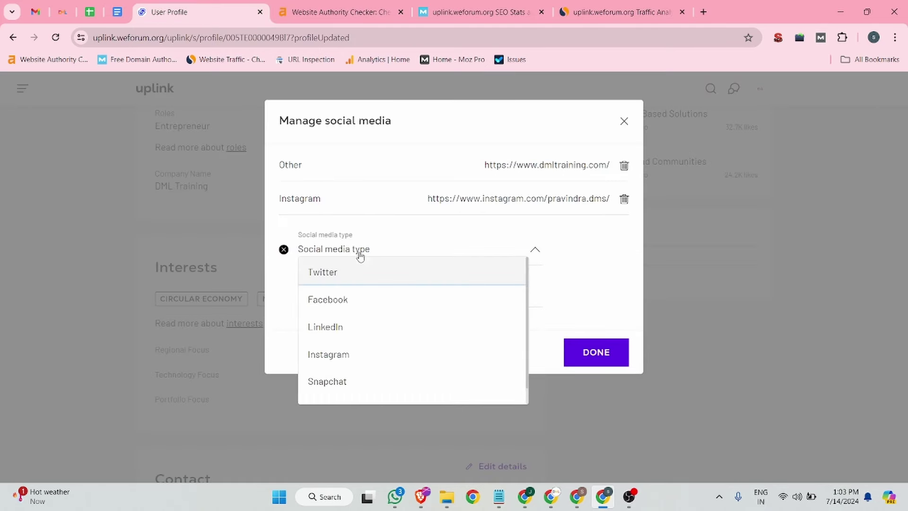
left_click(345, 339)
left_click(350, 296)
key("ctrl+v")
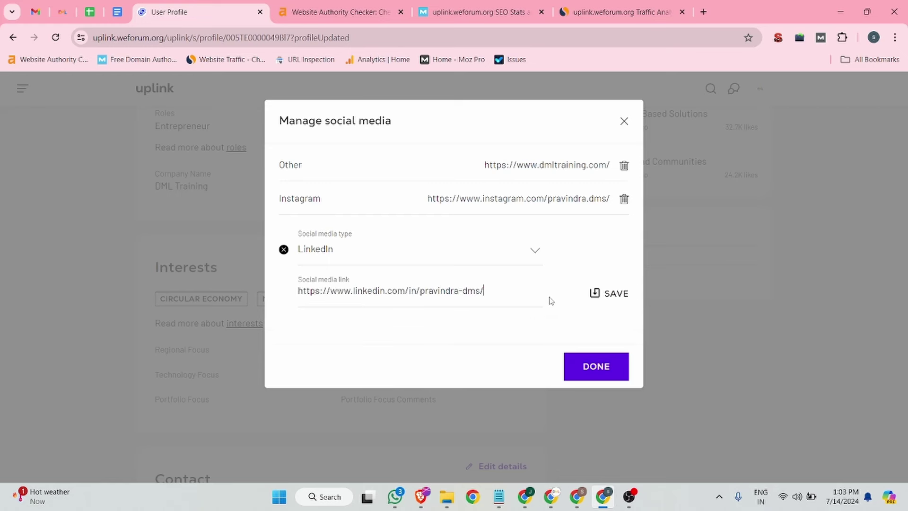
left_click(615, 299)
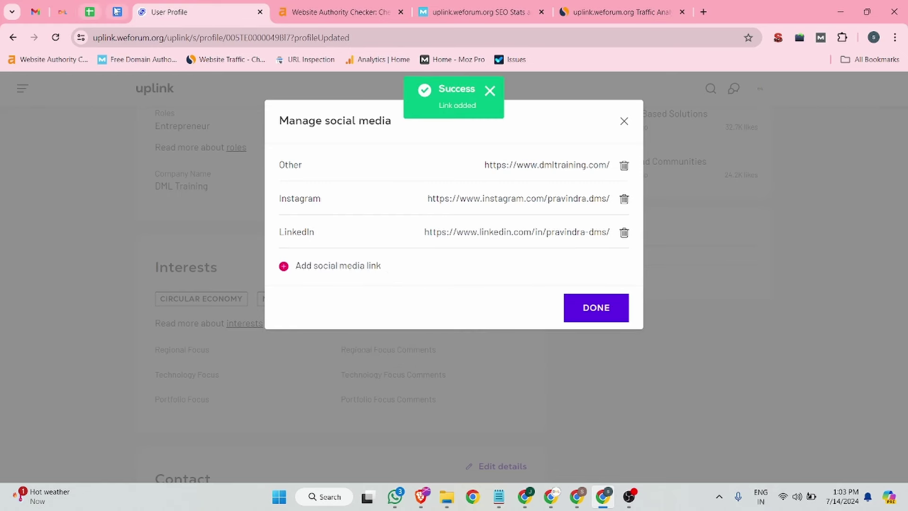
Step: Copy the Facebook profile URL from the Backlink Google Doc and start a new social media link of type Facebook
left_click(117, 12)
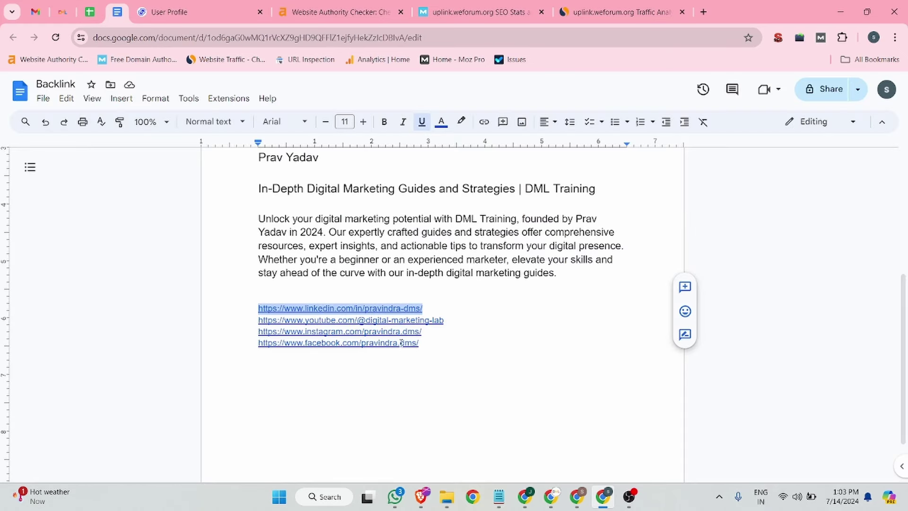
left_click_drag(420, 343, 222, 342)
key("ctrl+c")
left_click(199, 12)
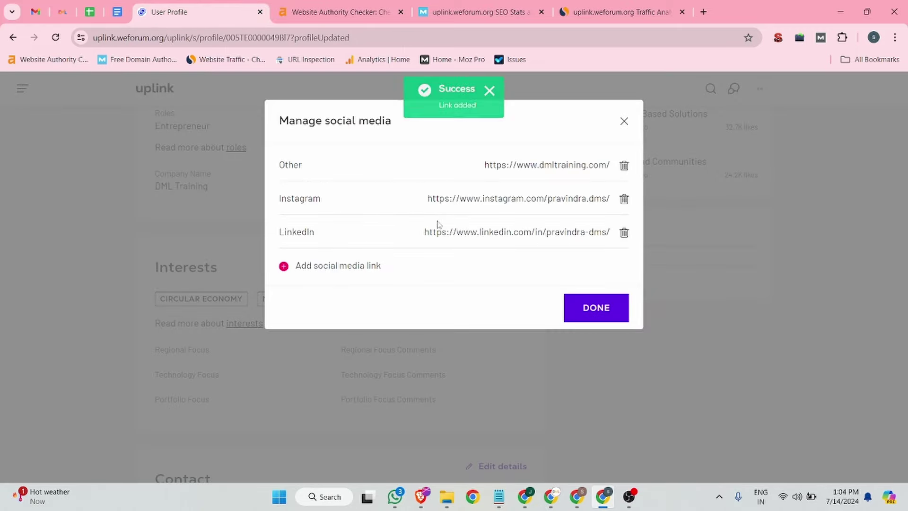
left_click(332, 267)
left_click(353, 283)
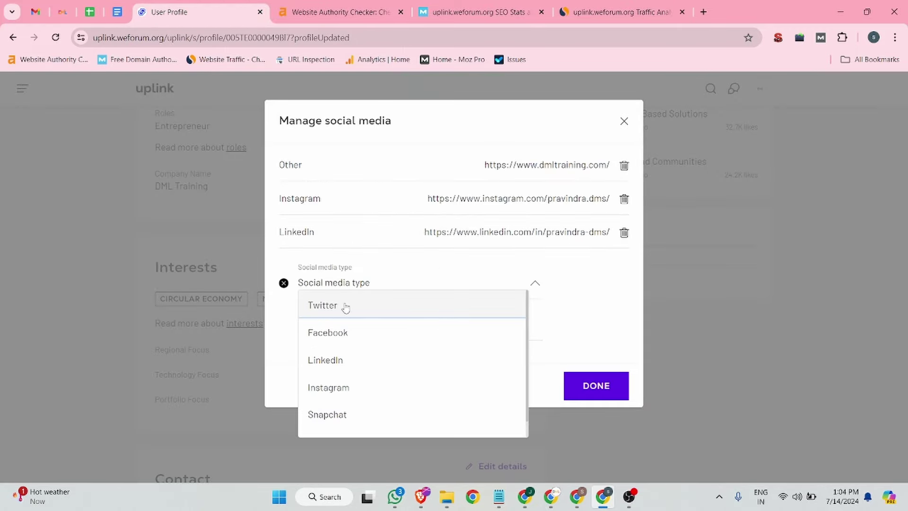
scroll(341, 381, "down", 1)
left_click(345, 316)
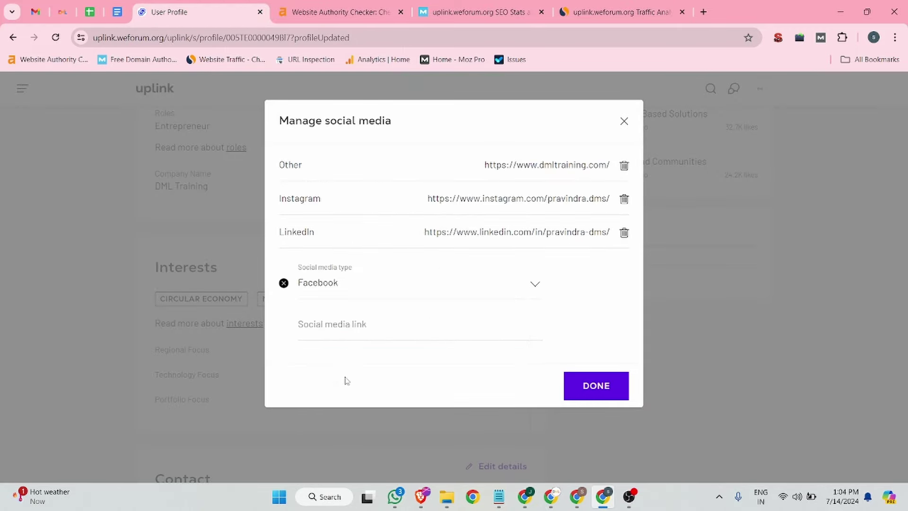
Step: Fill in the Facebook link with the profile URL from the Backlink Google Doc, save it and finish managing social media
left_click(337, 331)
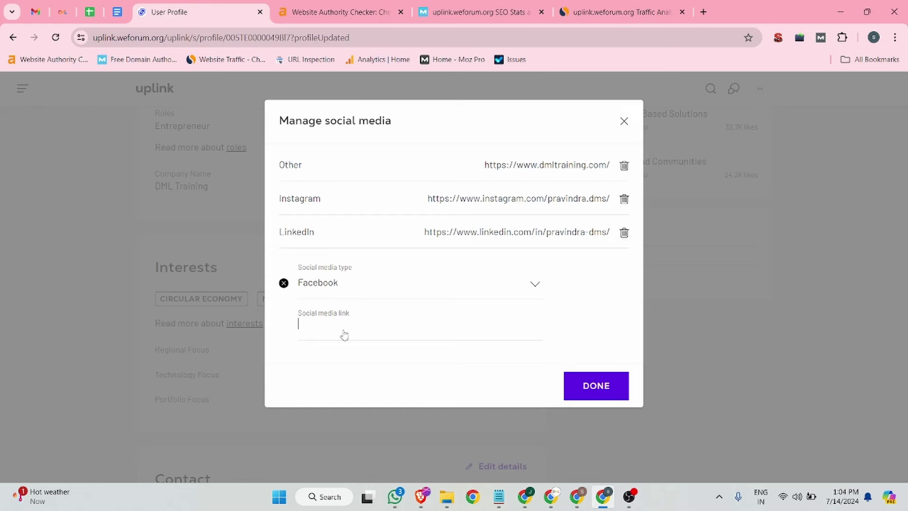
left_click(117, 12)
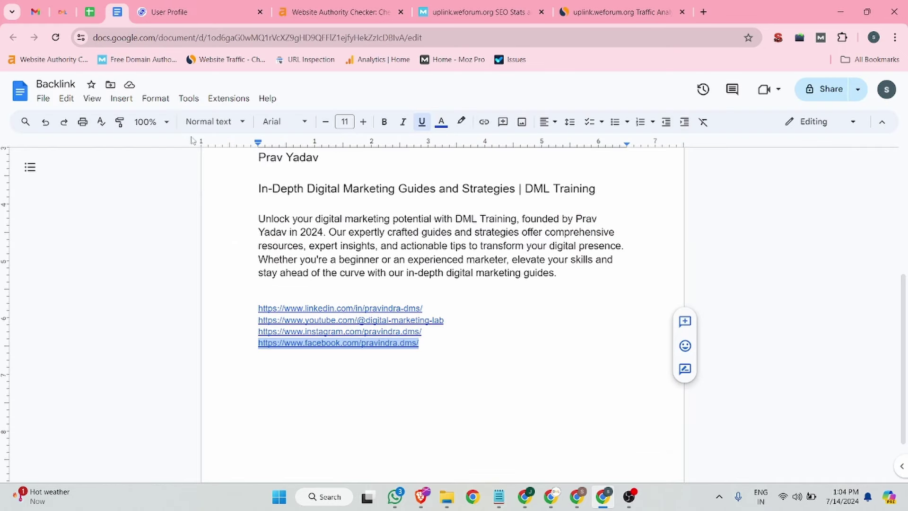
left_click(203, 12)
key("ctrl+v")
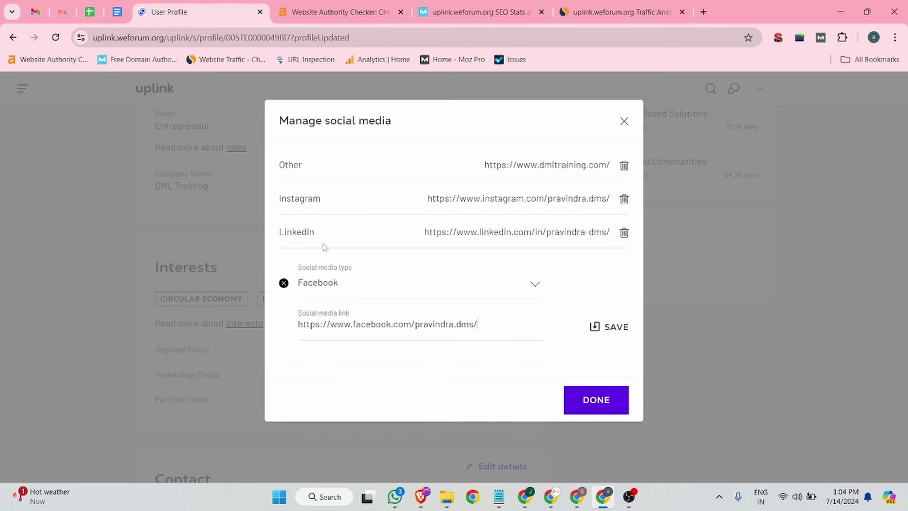
left_click(623, 328)
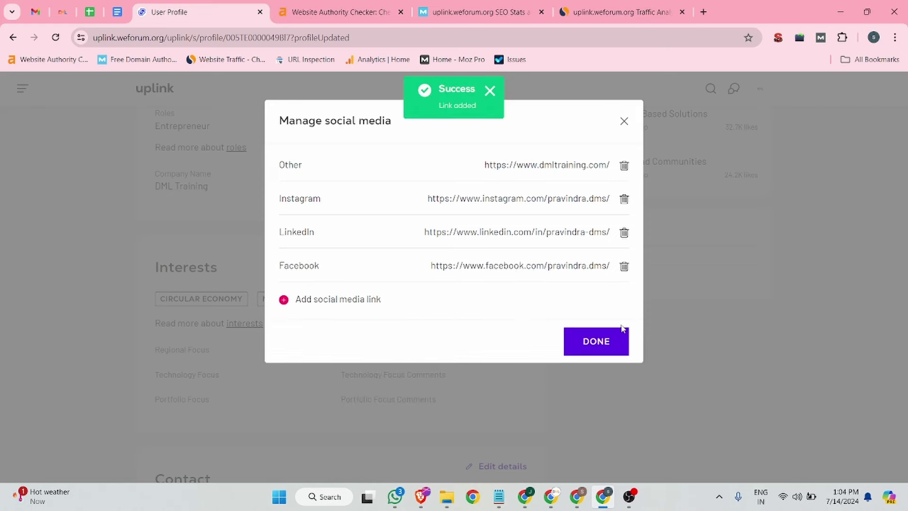
left_click(590, 346)
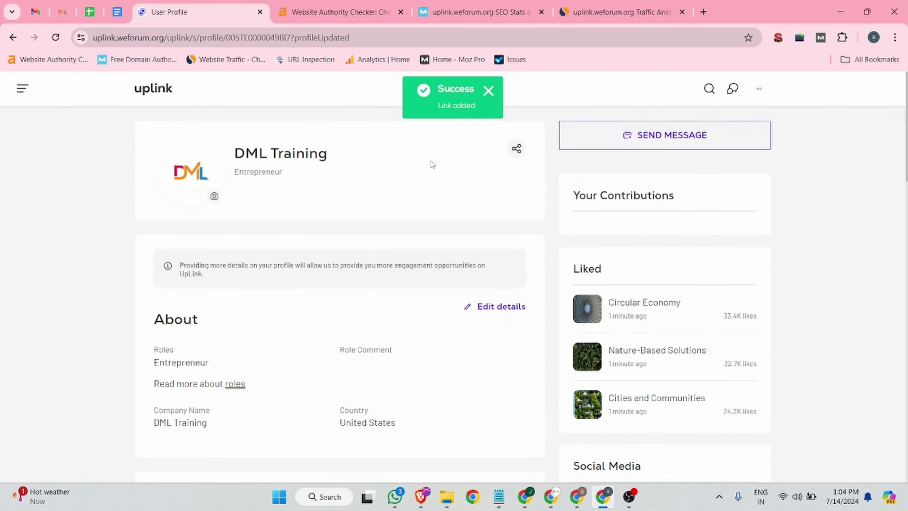
Step: Copy the share link of the DML Training profile and open it in a new incognito window
left_click(760, 89)
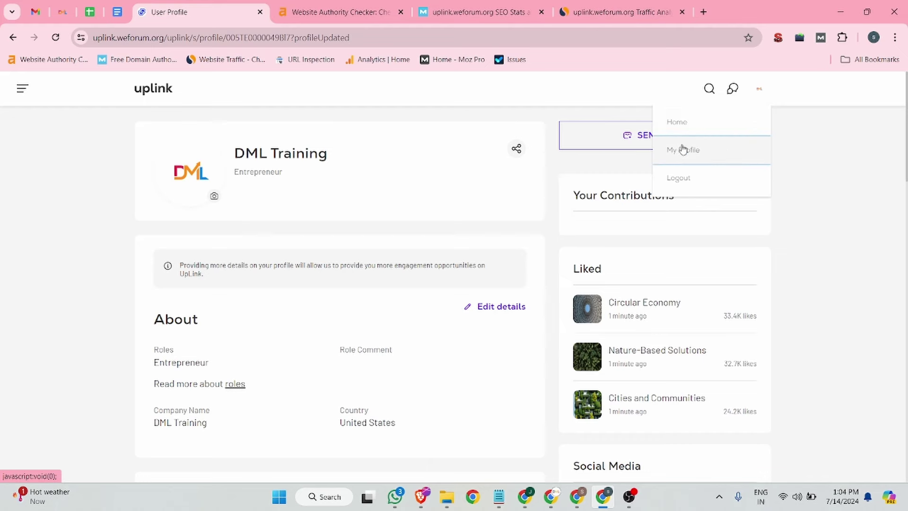
left_click(517, 149)
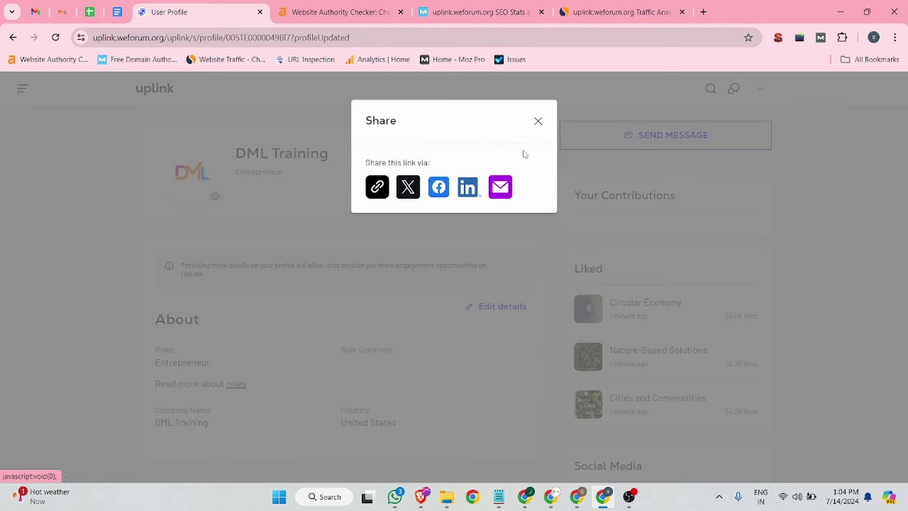
left_click(377, 187)
key("ctrl+shift+n")
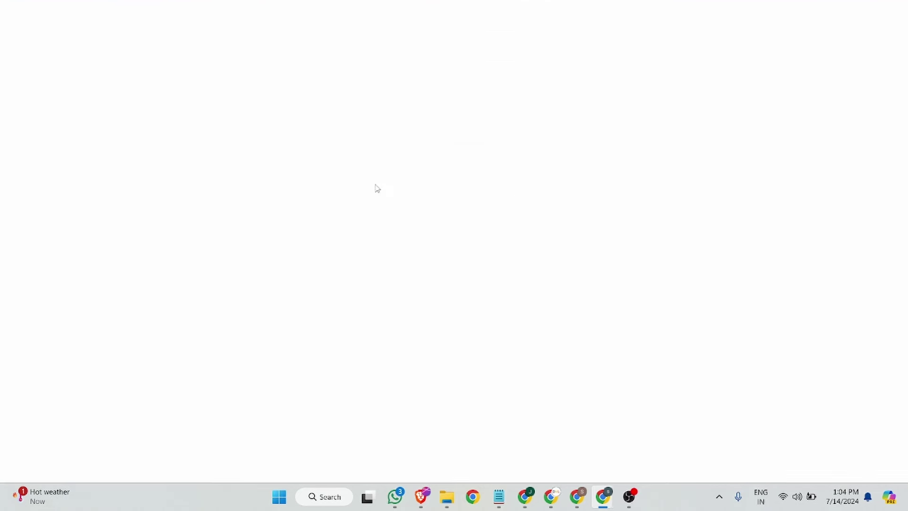
key("ctrl+v")
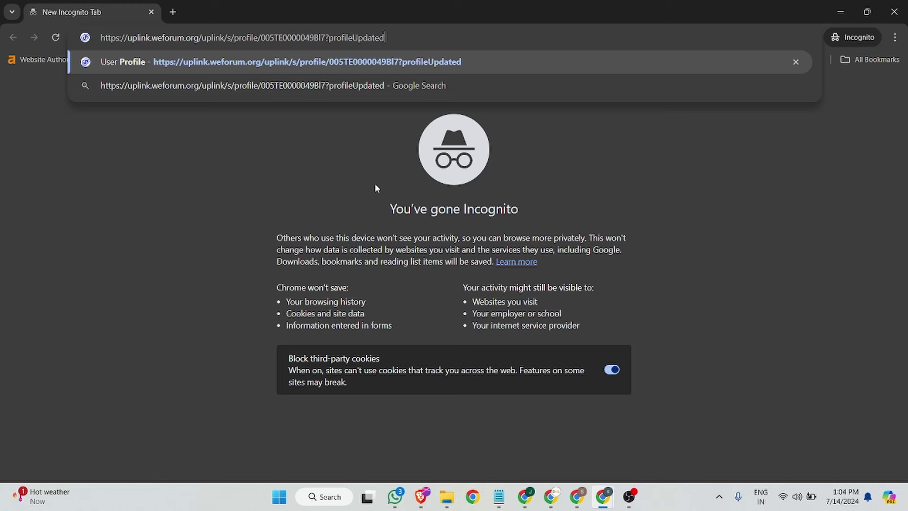
key("Return")
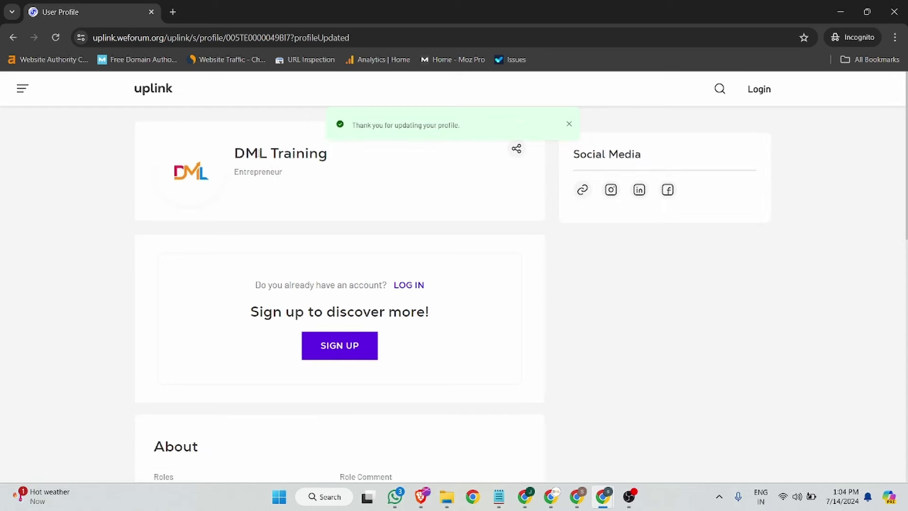
Step: Inspect the HTML of the website link icon under Social Media and review the rest of the public profile
left_click_drag(245, 153, 355, 156)
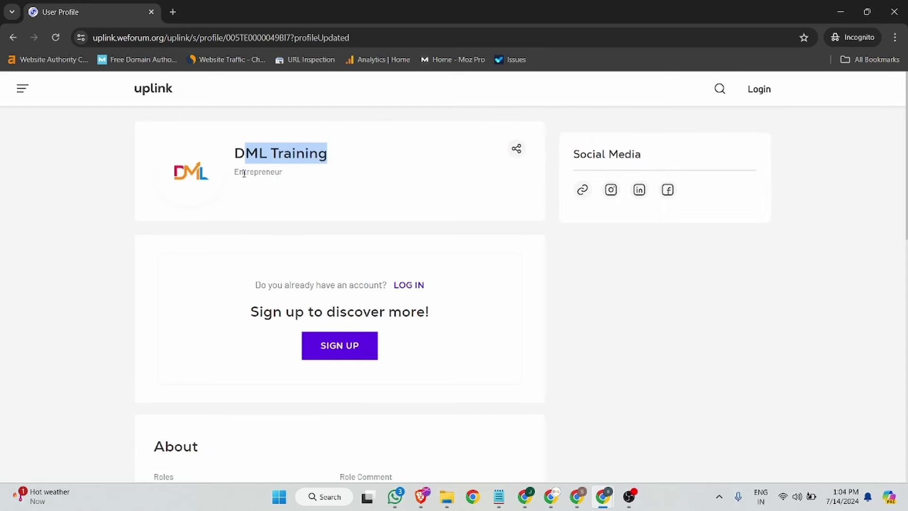
right_click(586, 192)
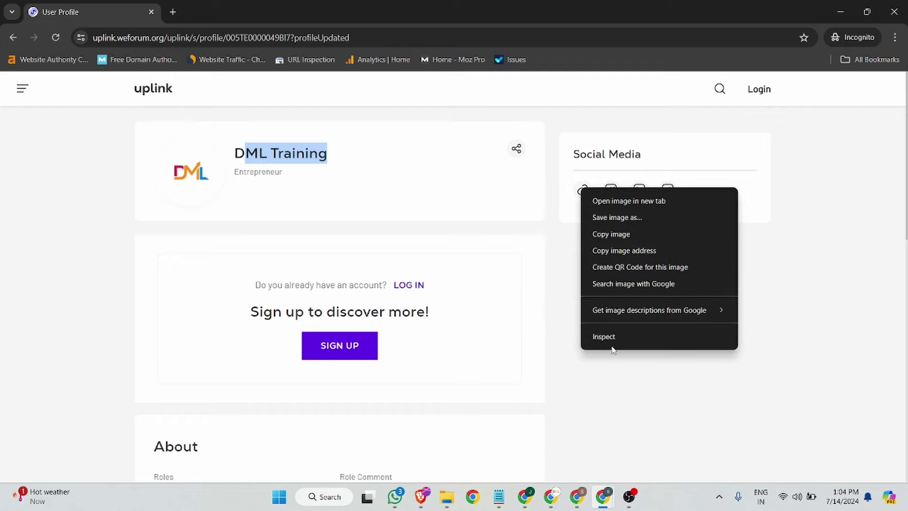
left_click(609, 331)
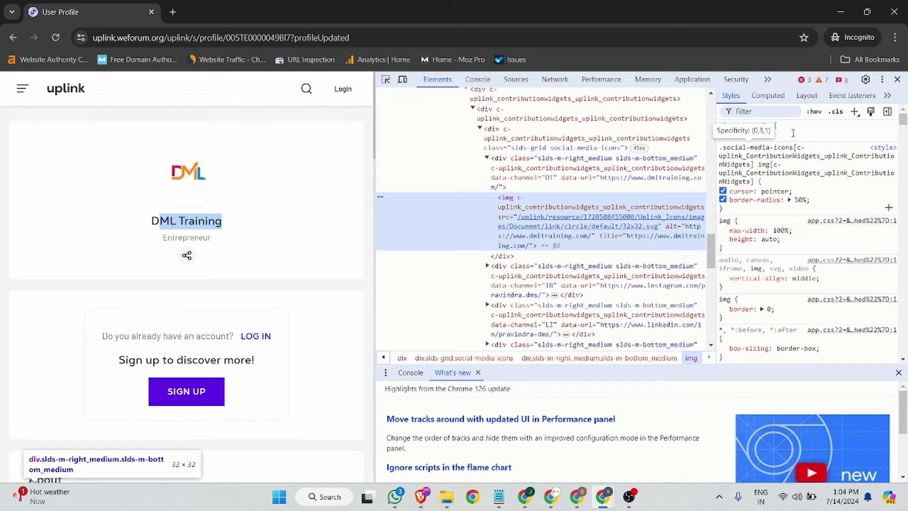
left_click(897, 79)
scroll(476, 223, "down", 7)
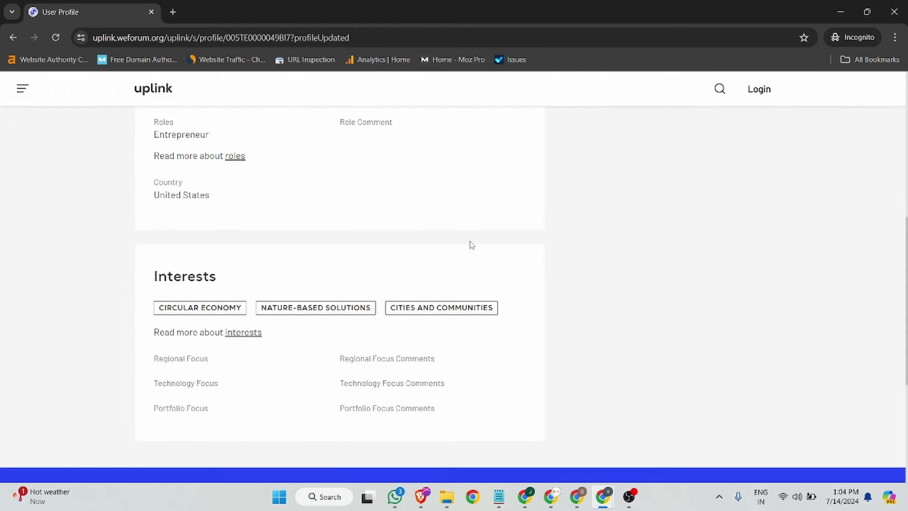
scroll(471, 245, "down", 4)
scroll(471, 245, "up", 11)
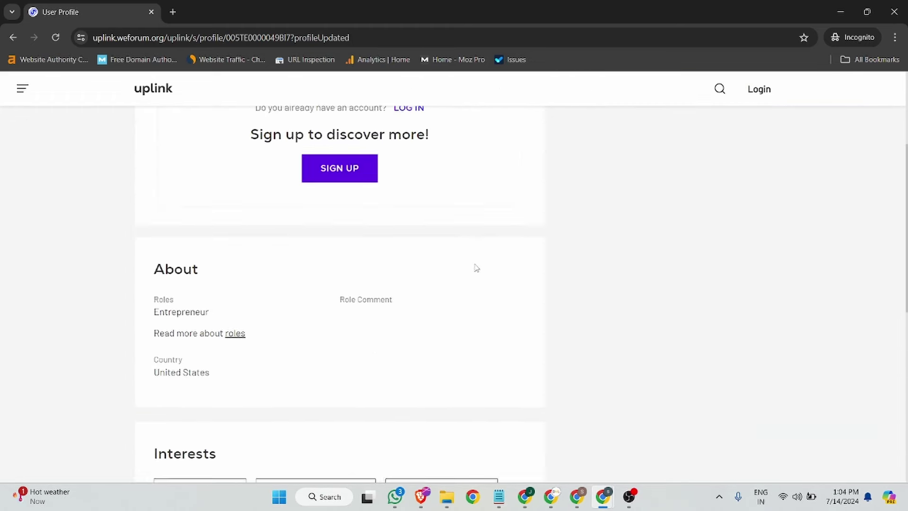